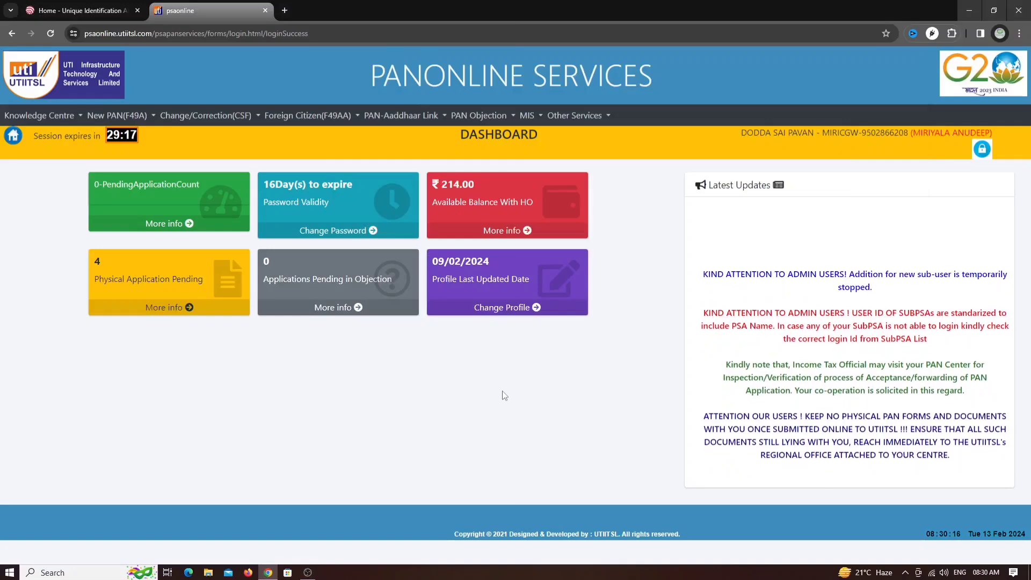
# Step: Start a new Form 49A application for allotment of PAN and dismiss the physical application instructions
pyautogui.click(138, 118)
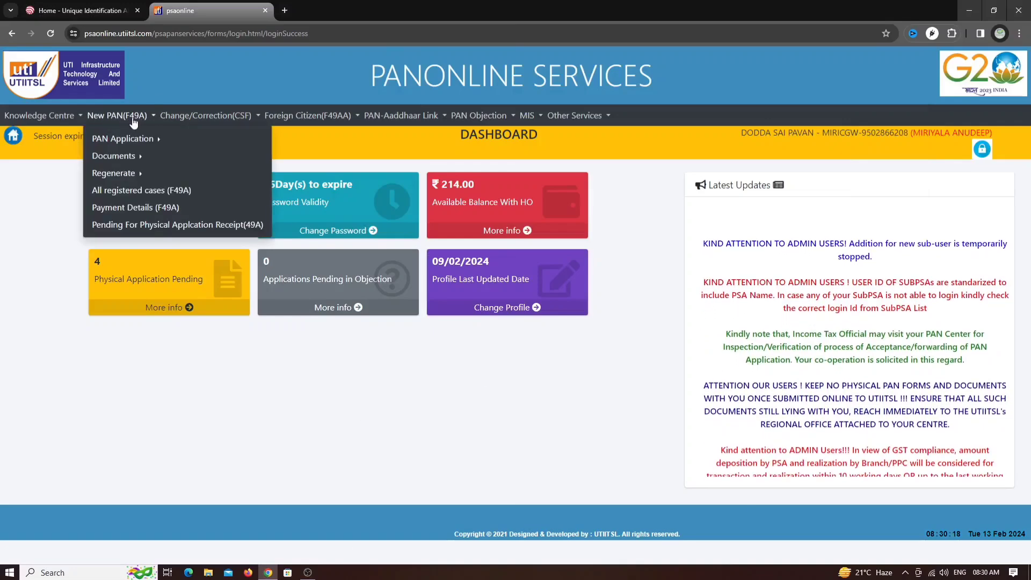
pyautogui.click(144, 139)
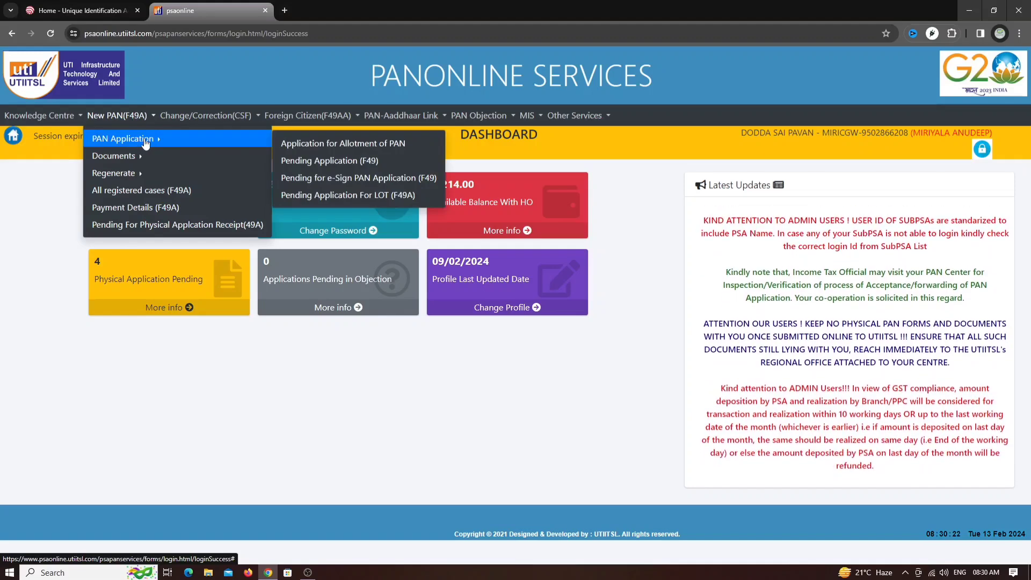
pyautogui.click(346, 146)
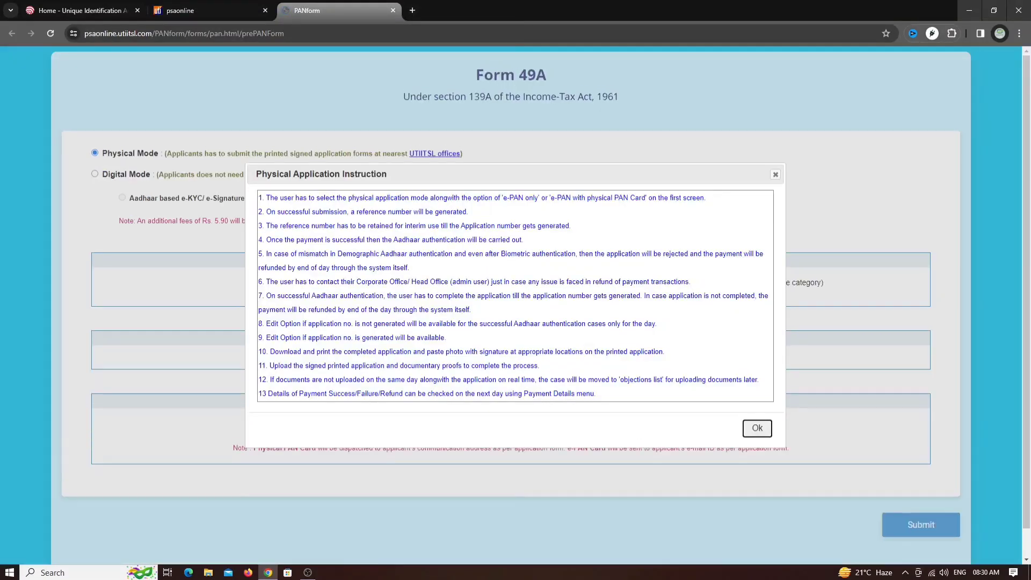
pyautogui.click(757, 430)
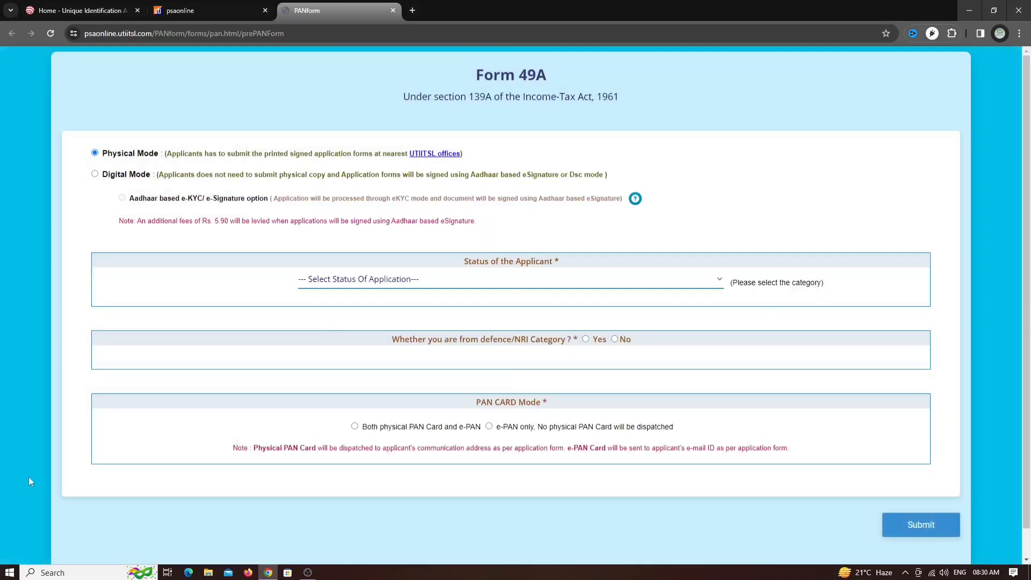
# Step: Submit the application options as Digital Mode with Aadhaar e-KYC, Individual, non-defence/NRI, both physical PAN card and e-PAN, and acknowledge the reference number
pyautogui.click(95, 174)
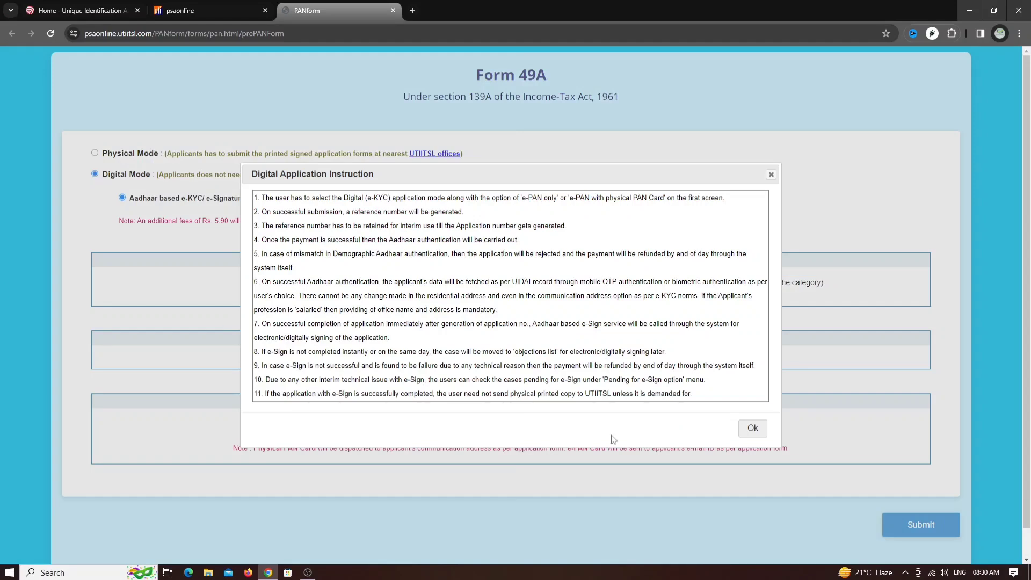
pyautogui.click(756, 429)
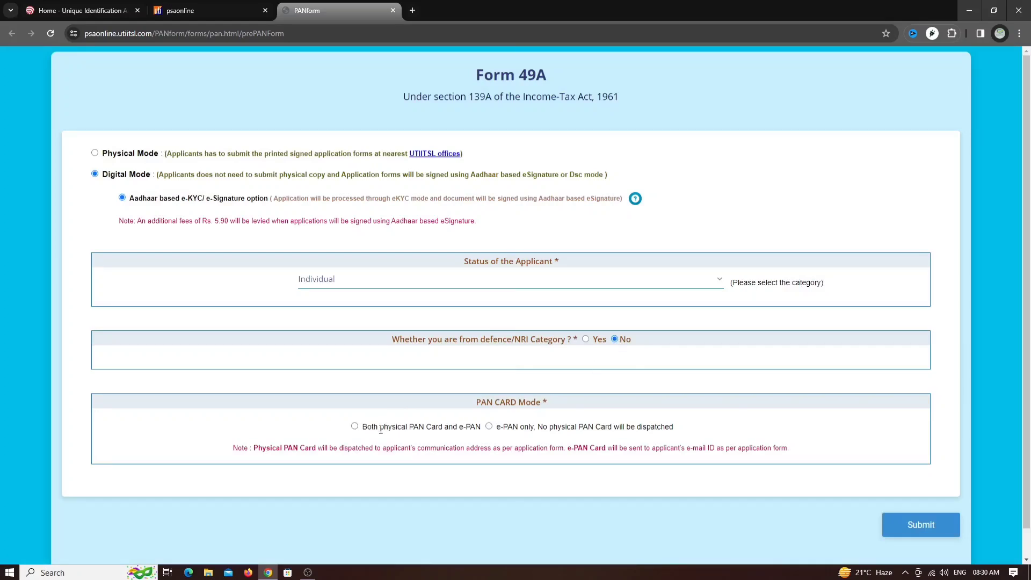
pyautogui.click(354, 426)
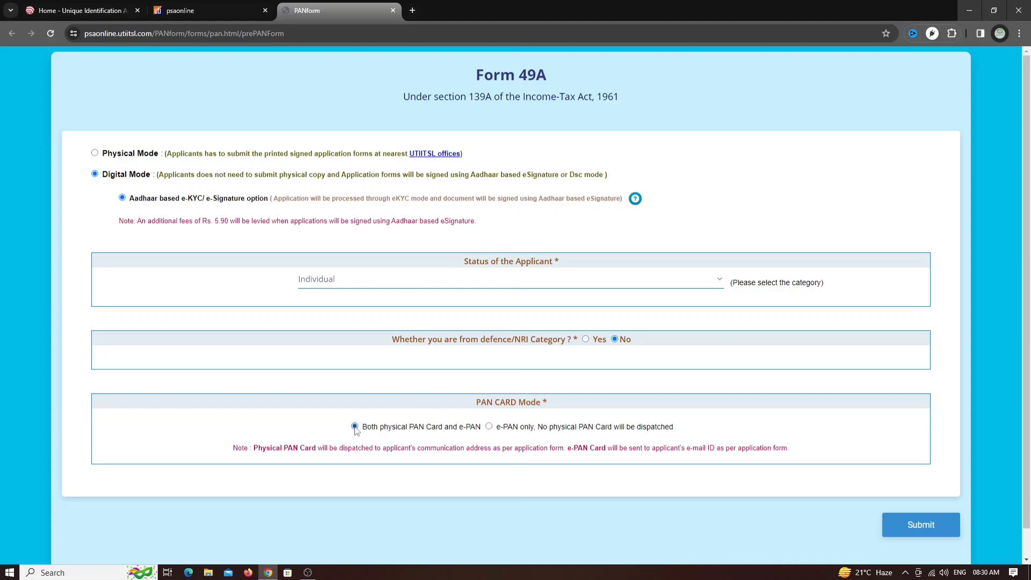
pyautogui.click(919, 525)
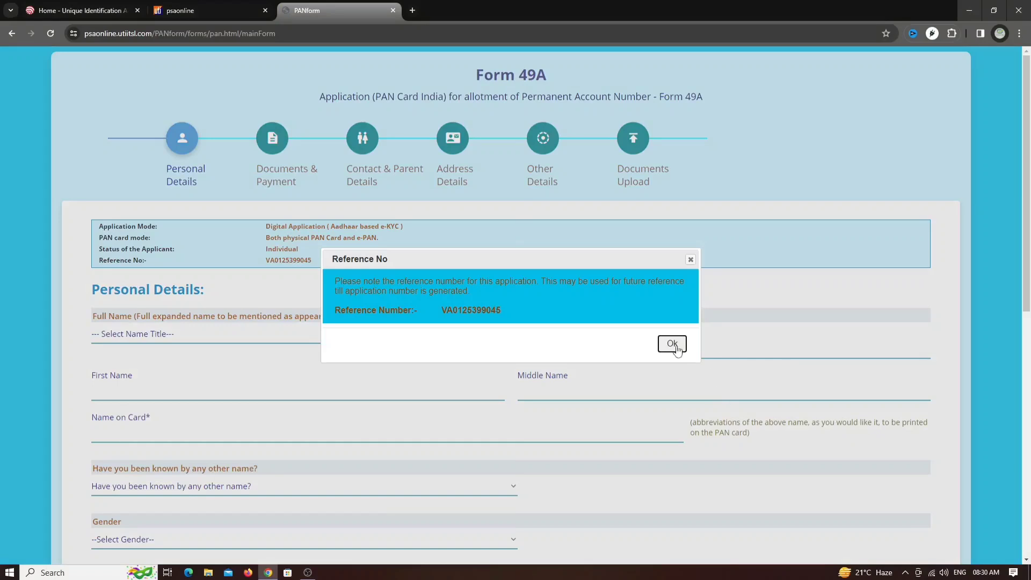
pyautogui.click(675, 345)
# Step: In the personal details, set the name title to SMT and answer NO to being known by any other name
pyautogui.scroll(-2, 439, 309)
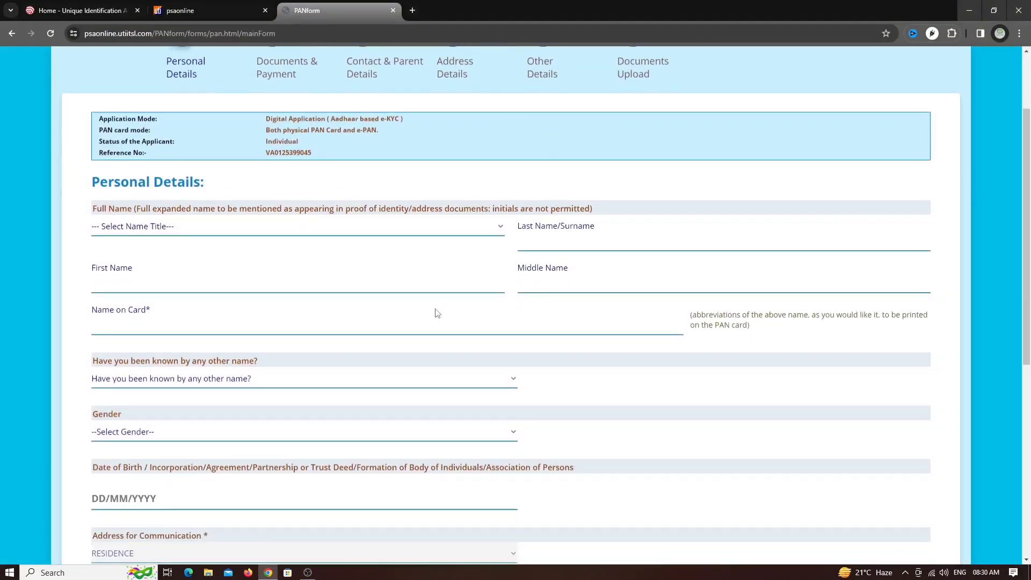
pyautogui.click(180, 229)
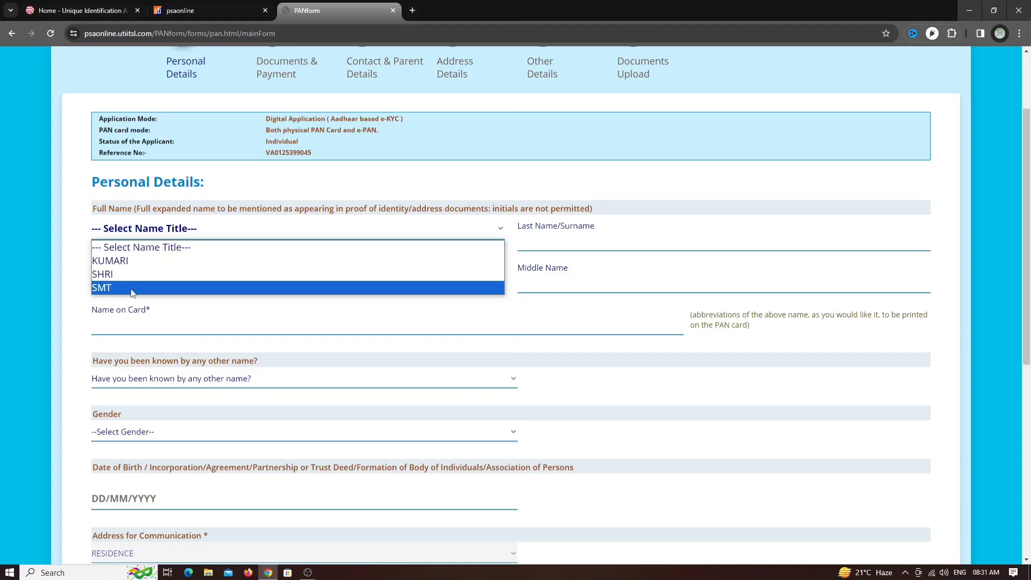
pyautogui.click(155, 291)
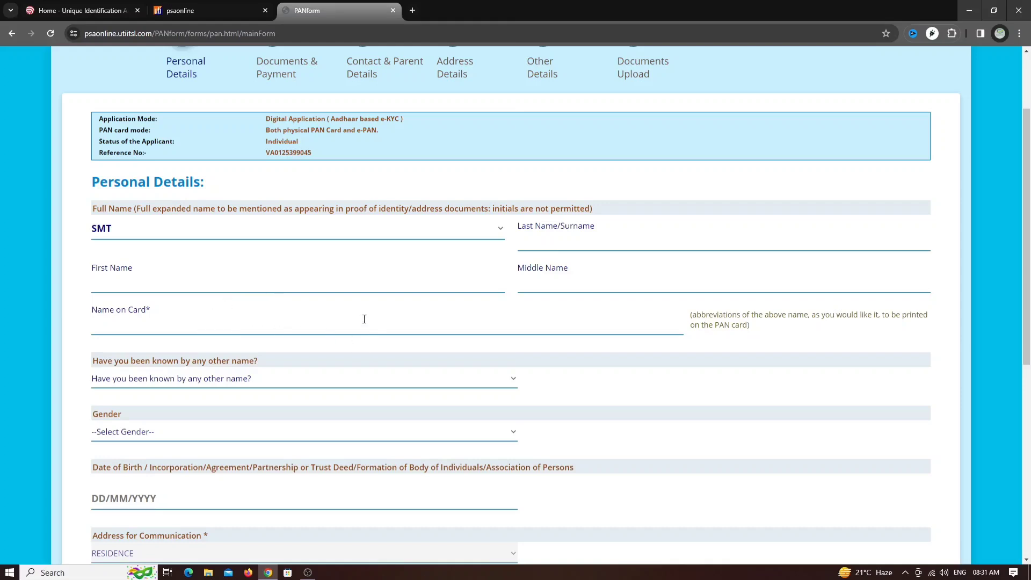
pyautogui.click(218, 387)
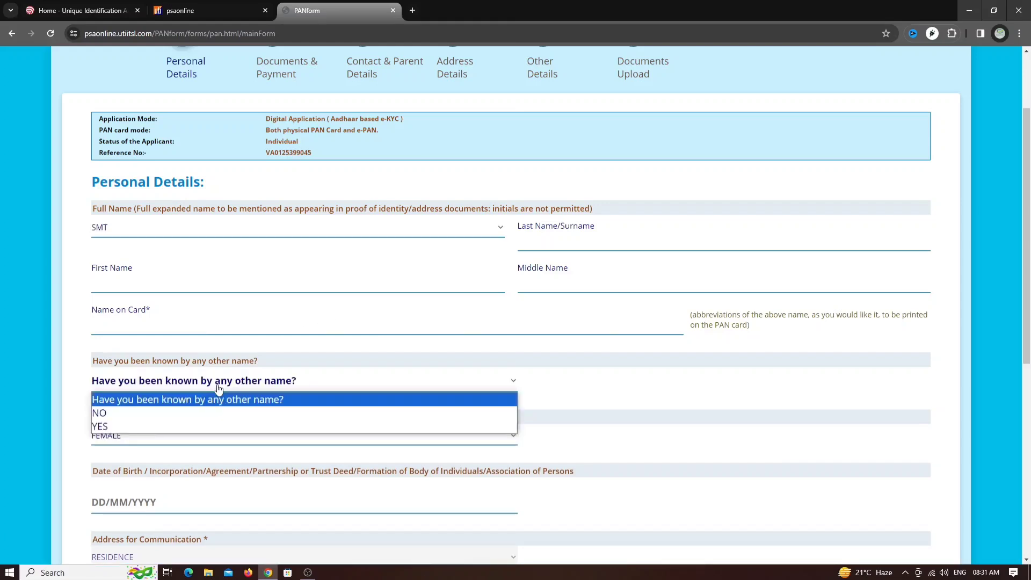
pyautogui.click(210, 418)
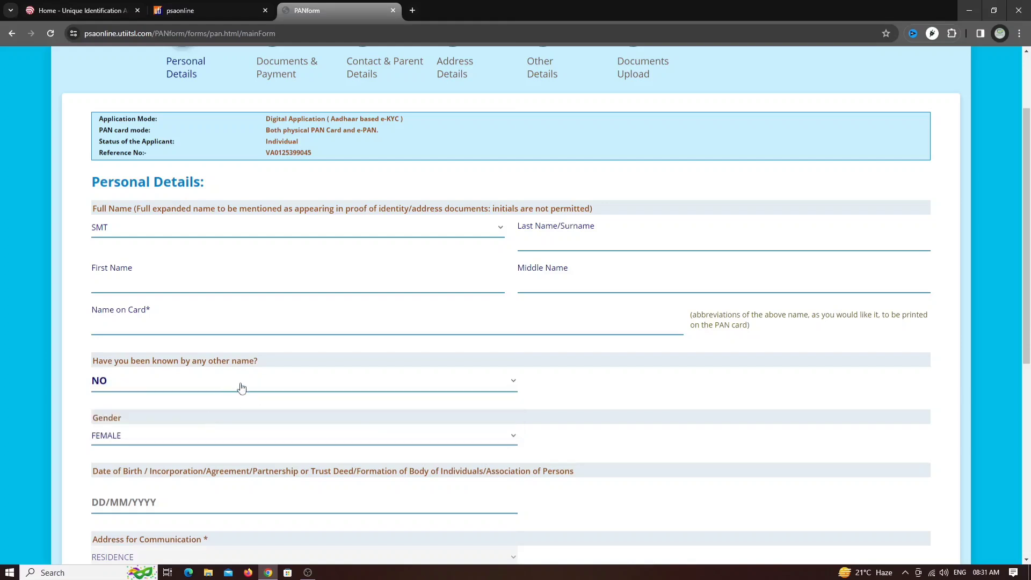
pyautogui.scroll(-2, 281, 405)
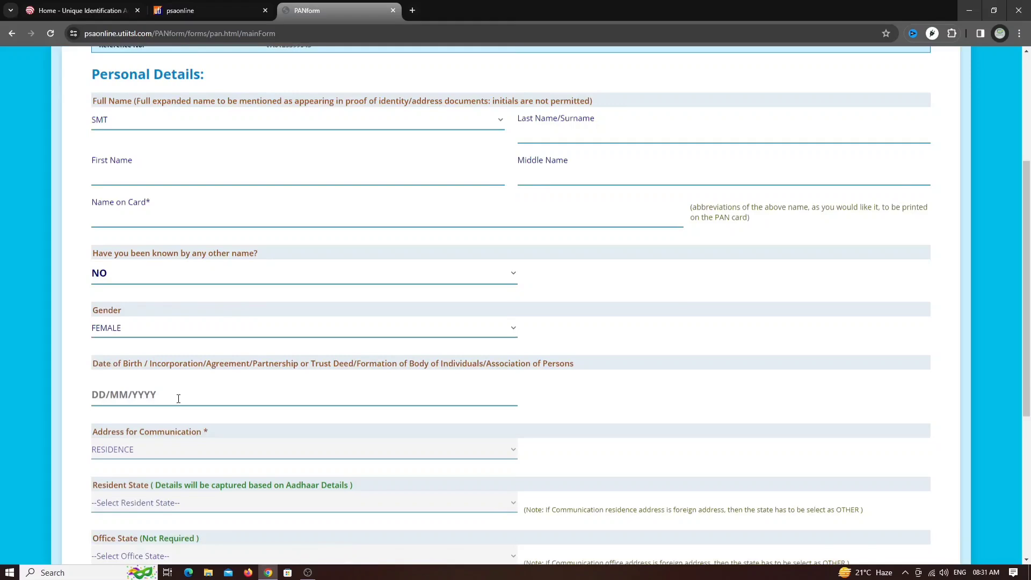
pyautogui.scroll(-2, 186, 398)
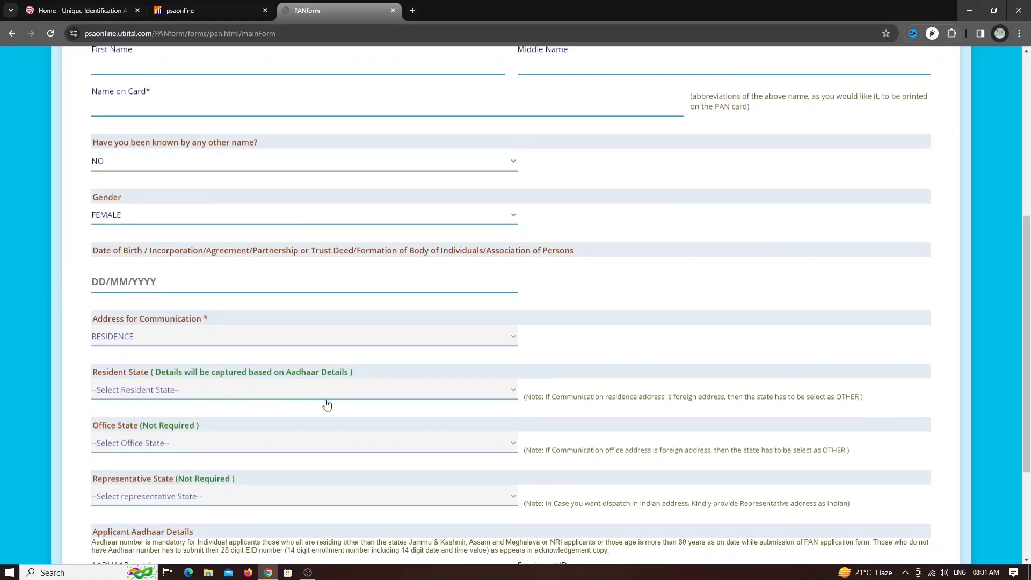
pyautogui.scroll(-2, 260, 408)
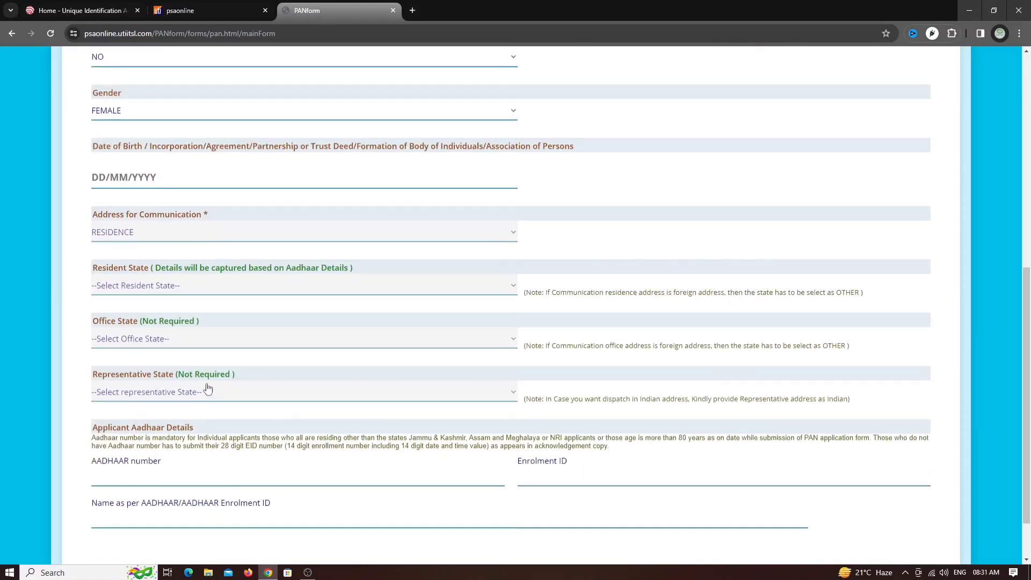
# Step: Make the payment with the Aadhaar card as identity, address and DOB proof, and acknowledge the Aadhaar authentication
pyautogui.scroll(-1, 212, 386)
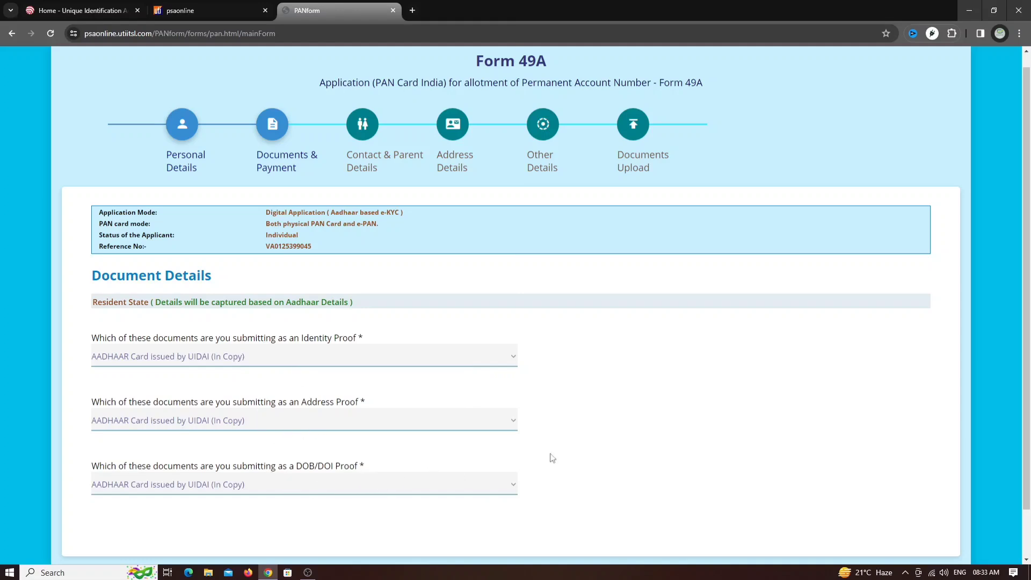
pyautogui.scroll(-1, 713, 396)
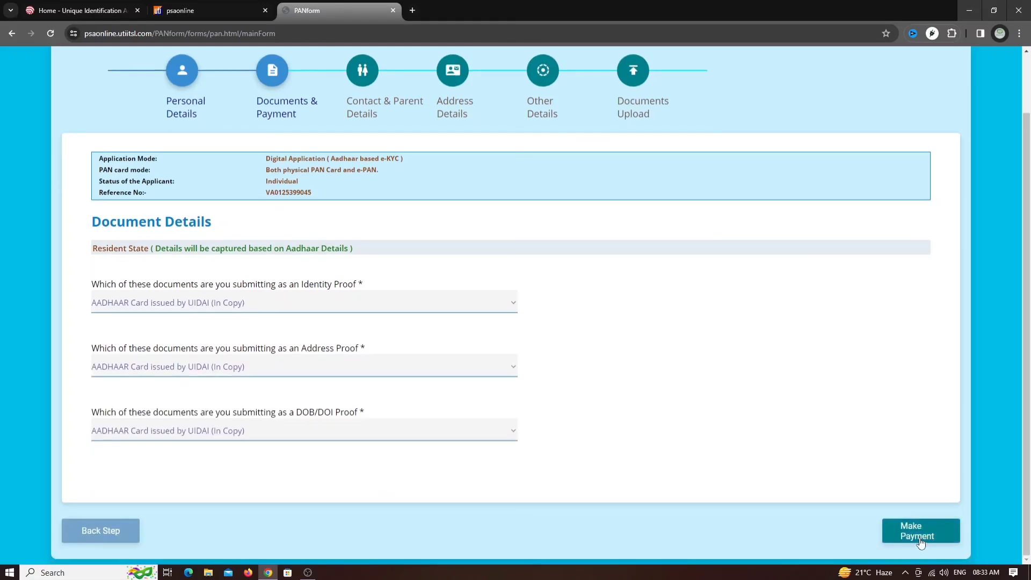
pyautogui.click(920, 537)
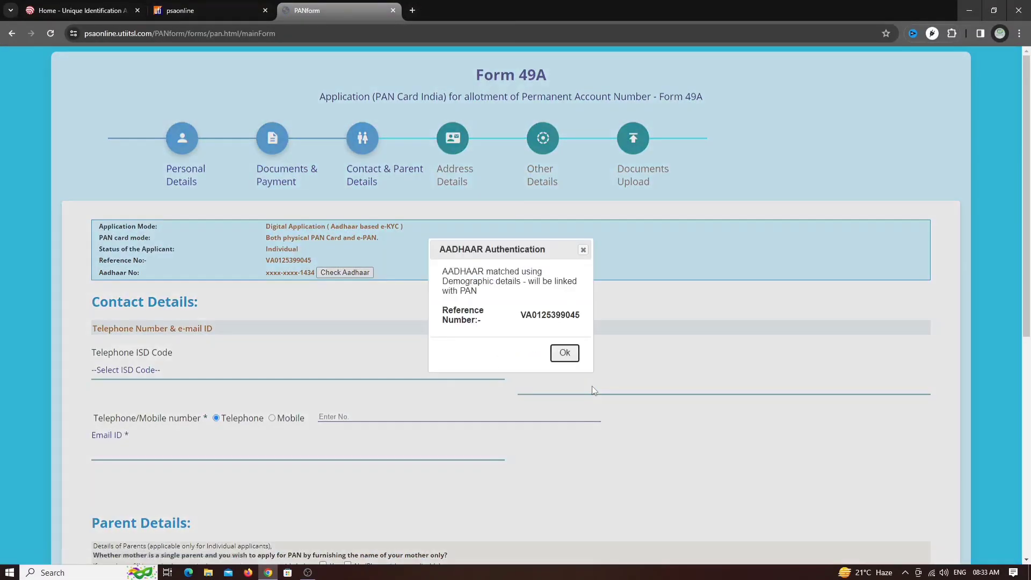
pyautogui.click(568, 356)
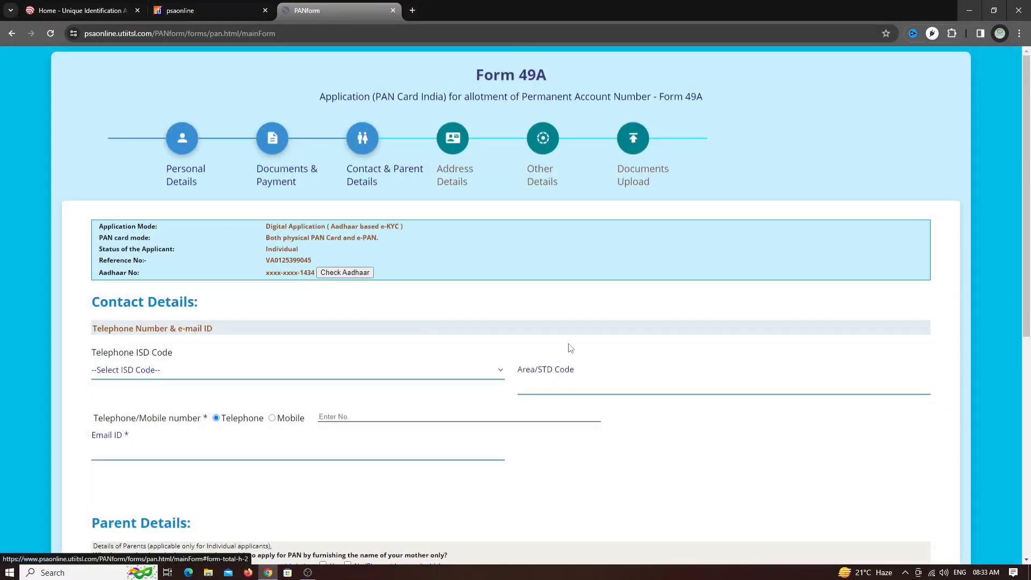
# Step: Check whether the applicant's Aadhaar number is already linked with a PAN
pyautogui.scroll(-1, 430, 314)
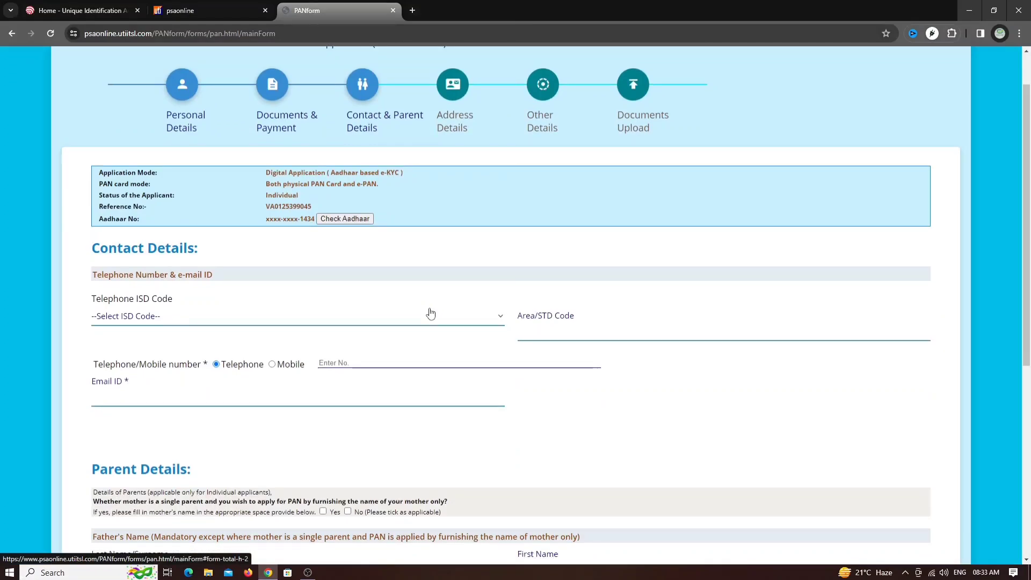
pyautogui.click(359, 219)
pyautogui.moveTo(439, 263); pyautogui.dragTo(595, 262)
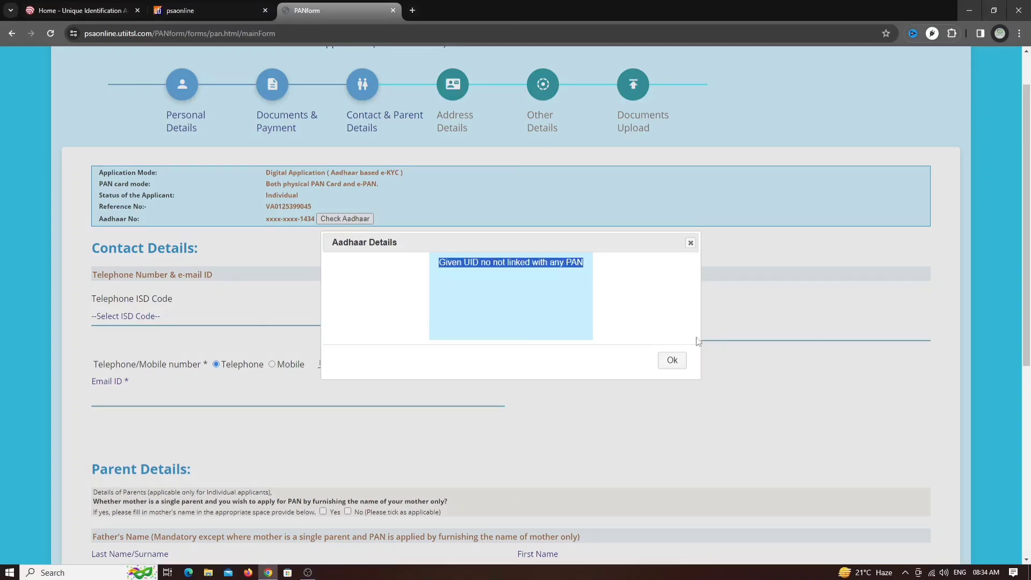
pyautogui.click(673, 360)
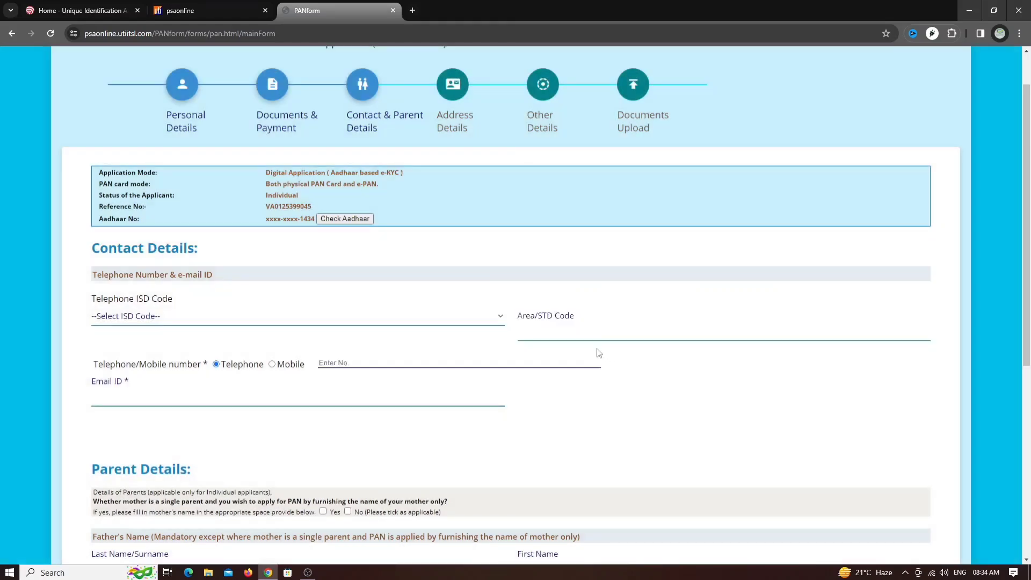
# Step: In the contact details, set the telephone ISD code to INDIA and the contact number type to Mobile
pyautogui.click(154, 320)
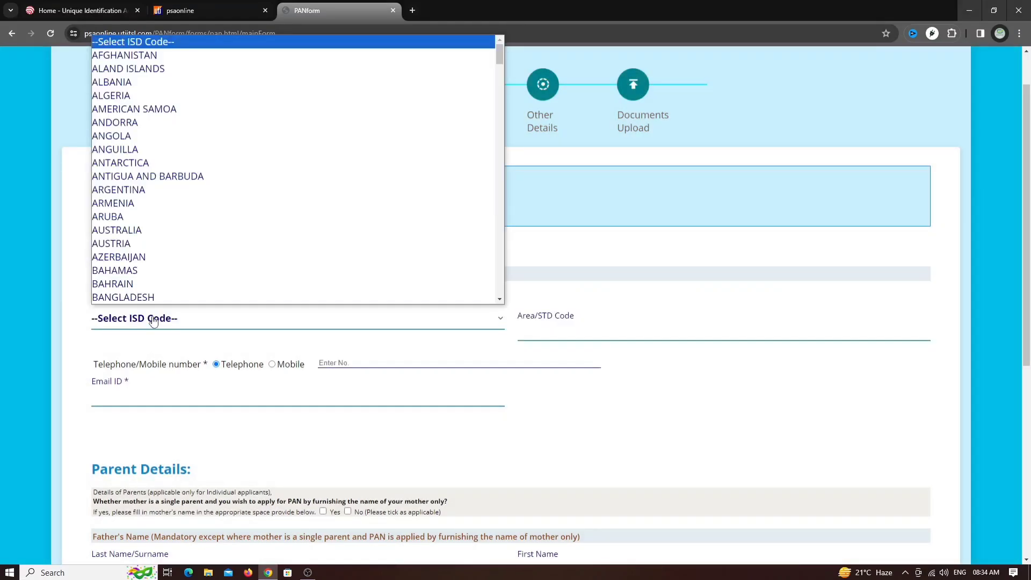
pyautogui.write('india')
pyautogui.press('Return')
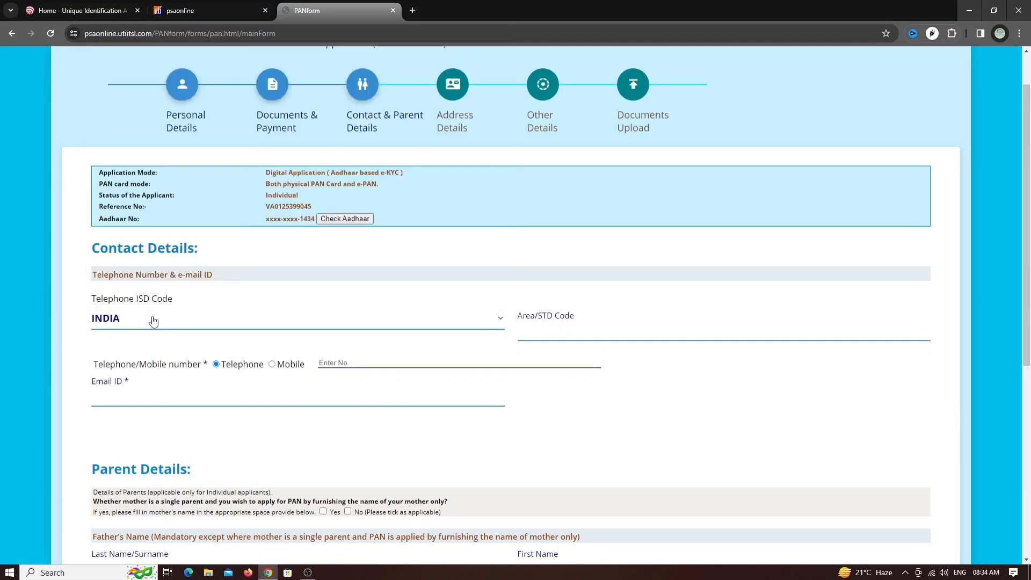
pyautogui.click(272, 364)
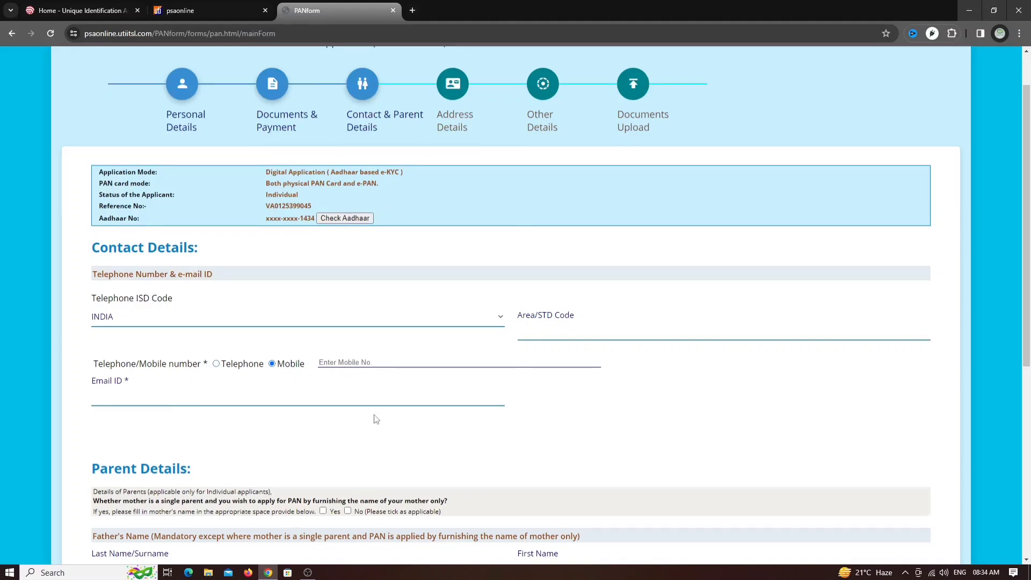
# Step: Answer No to applying for the PAN with only the mother's name as a single parent
pyautogui.scroll(-2, 422, 403)
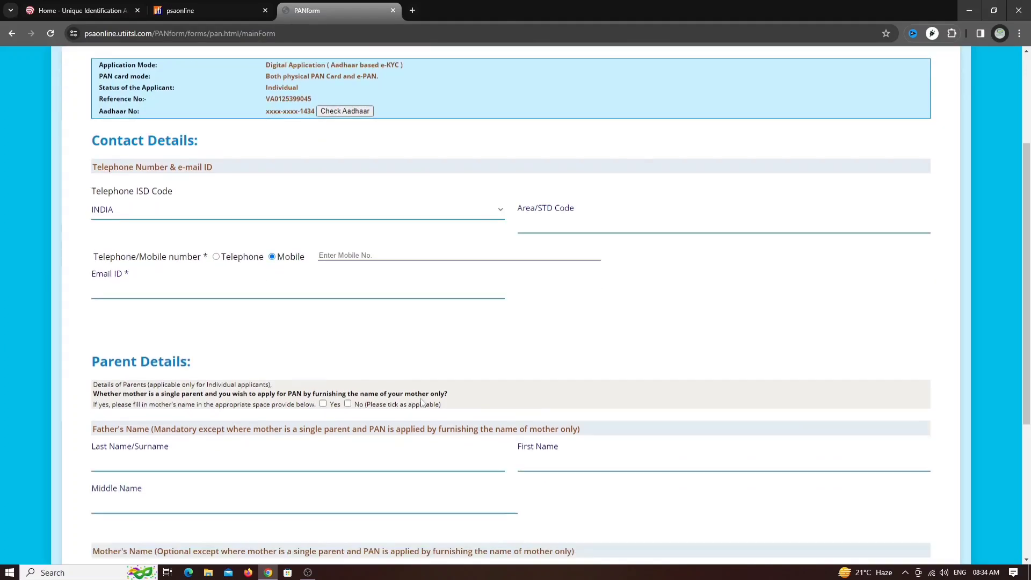
pyautogui.click(348, 405)
pyautogui.scroll(-2, 385, 400)
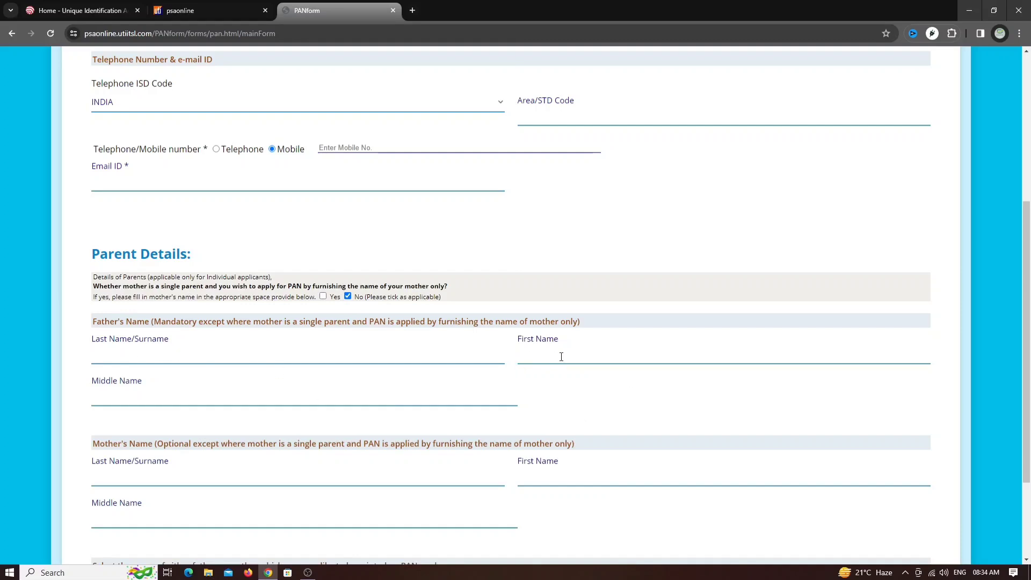
pyautogui.scroll(-1, 555, 386)
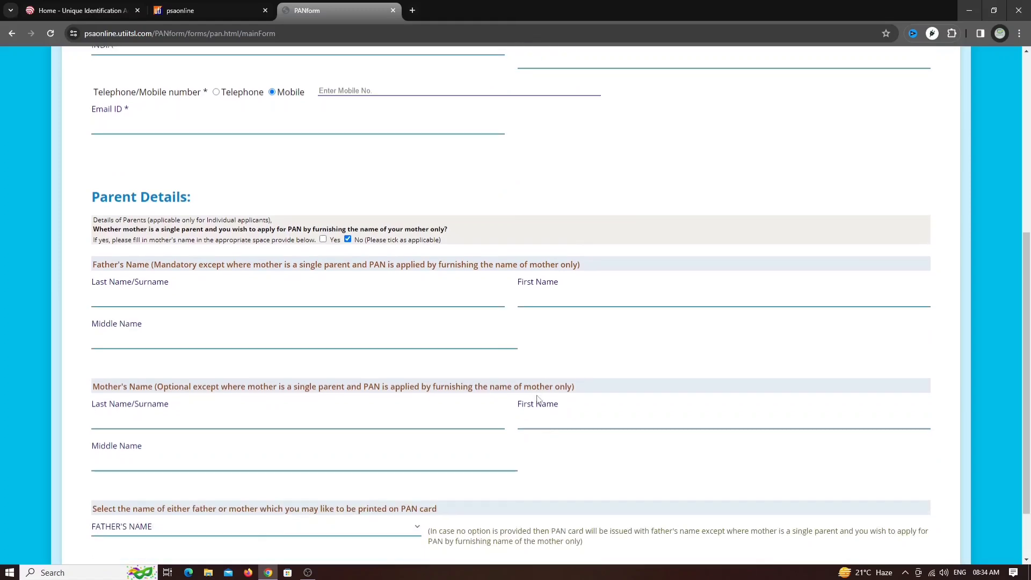
pyautogui.scroll(-1, 538, 398)
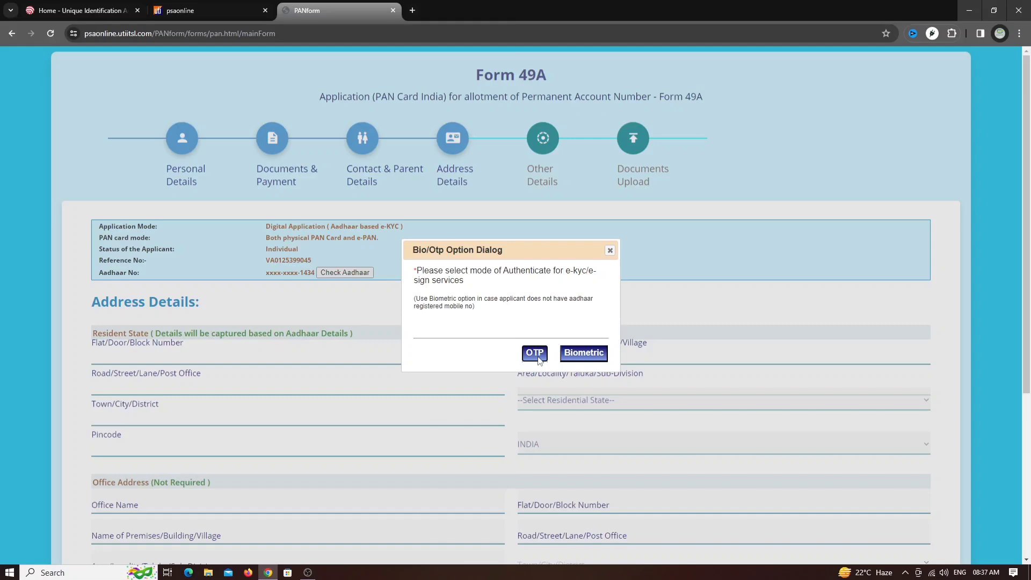
# Step: Authenticate the e-KYC by Biometric: discover the device, capture the applicant's fingerprint, give the Aadhaar e-KYC consent and submit
pyautogui.click(591, 356)
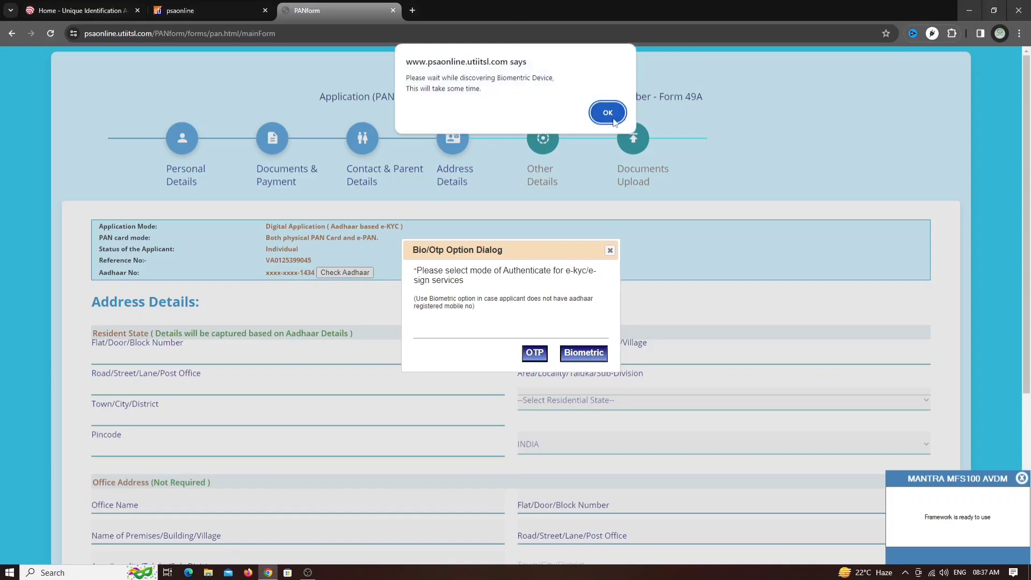
pyautogui.click(613, 121)
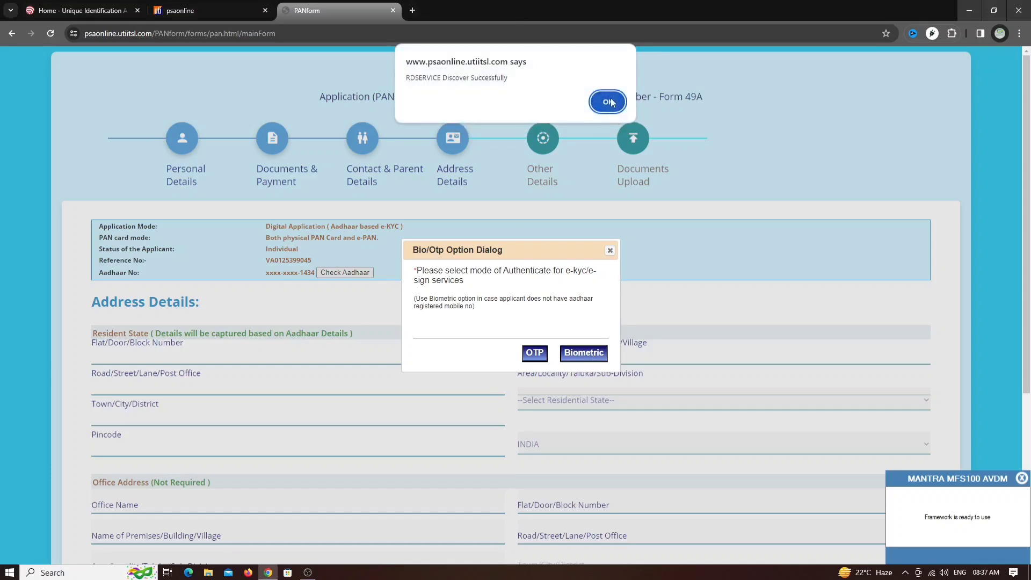
pyautogui.click(612, 102)
pyautogui.click(548, 321)
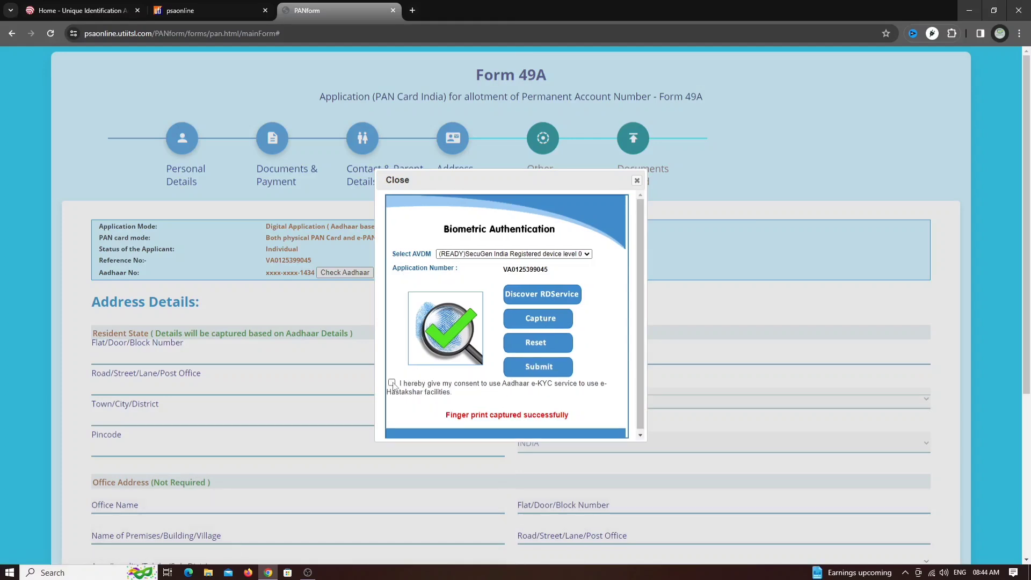
pyautogui.click(392, 383)
pyautogui.click(551, 368)
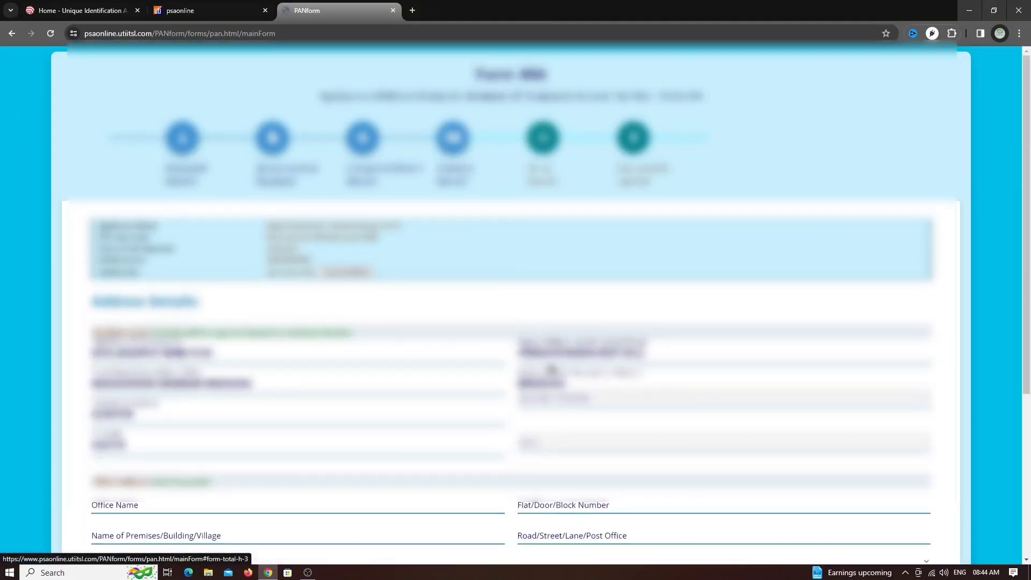
pyautogui.scroll(-4, 468, 399)
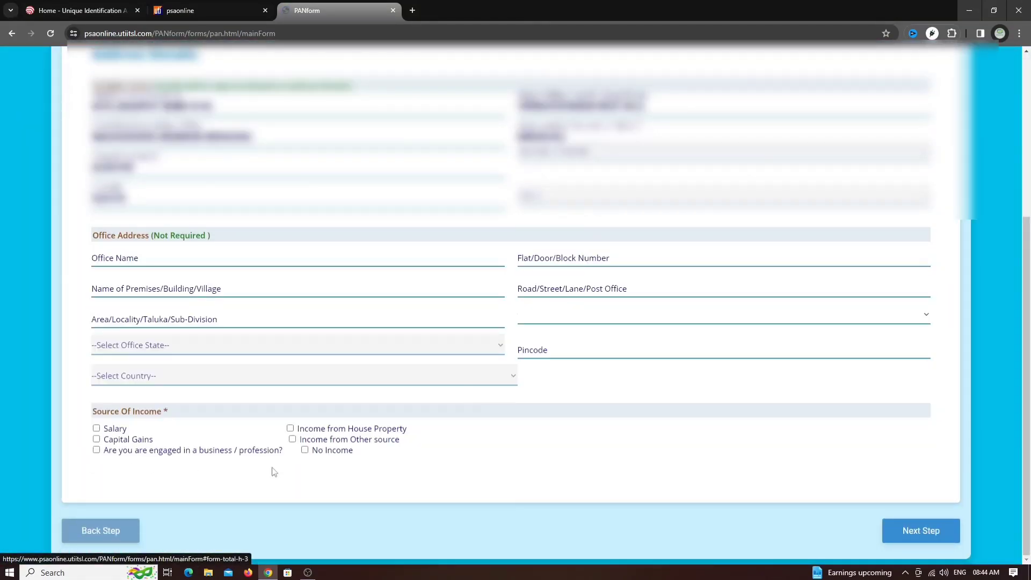
# Step: Declare Income from Other source as the source of income and continue to Other Details, acknowledging the AO code reminder
pyautogui.click(293, 439)
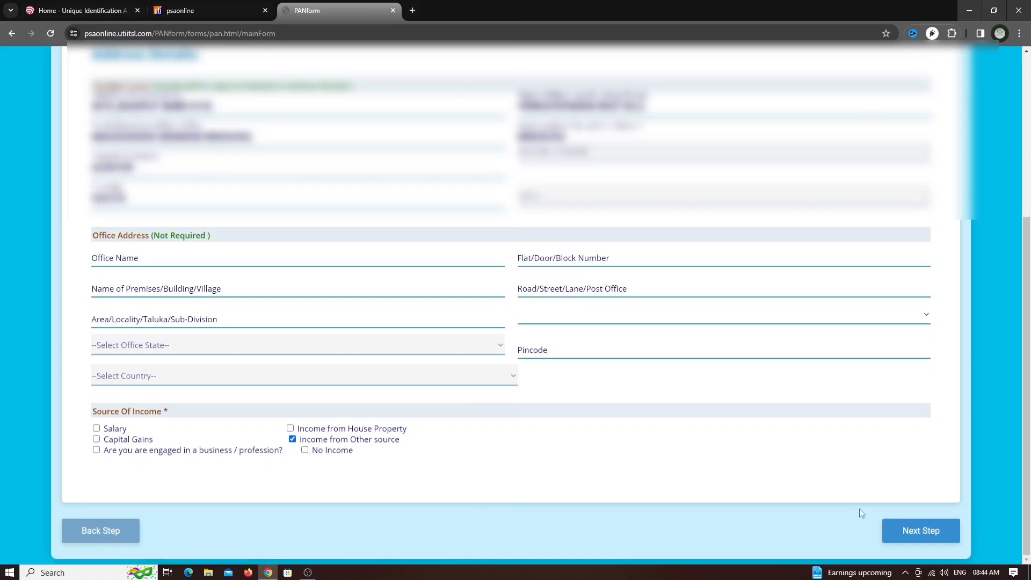
pyautogui.click(914, 534)
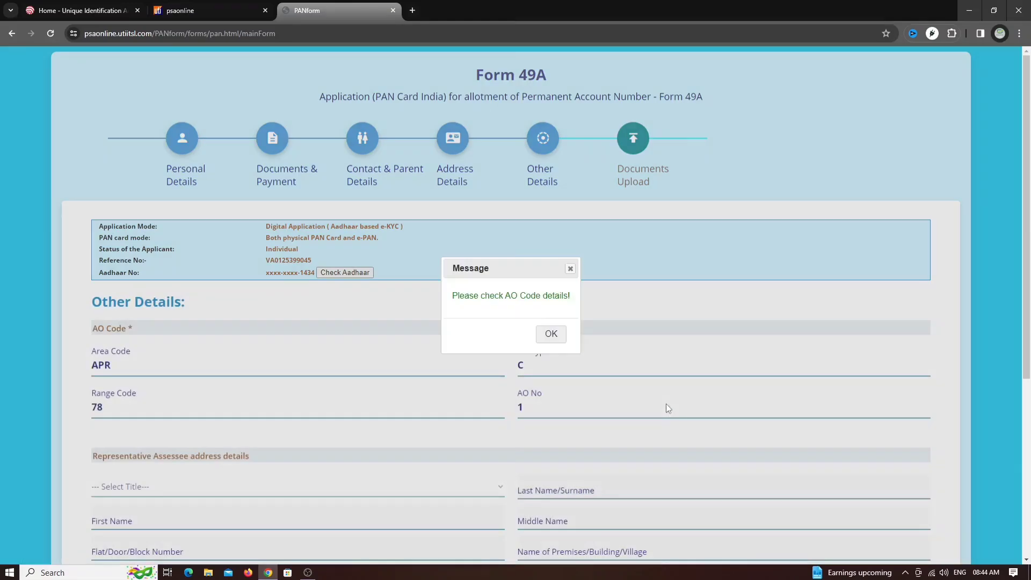
pyautogui.click(547, 336)
# Step: Make the declaration in the capacity of HIMSELF/HERSELF, enter the applicant's verification place and continue to Documents Upload
pyautogui.scroll(-5, 547, 339)
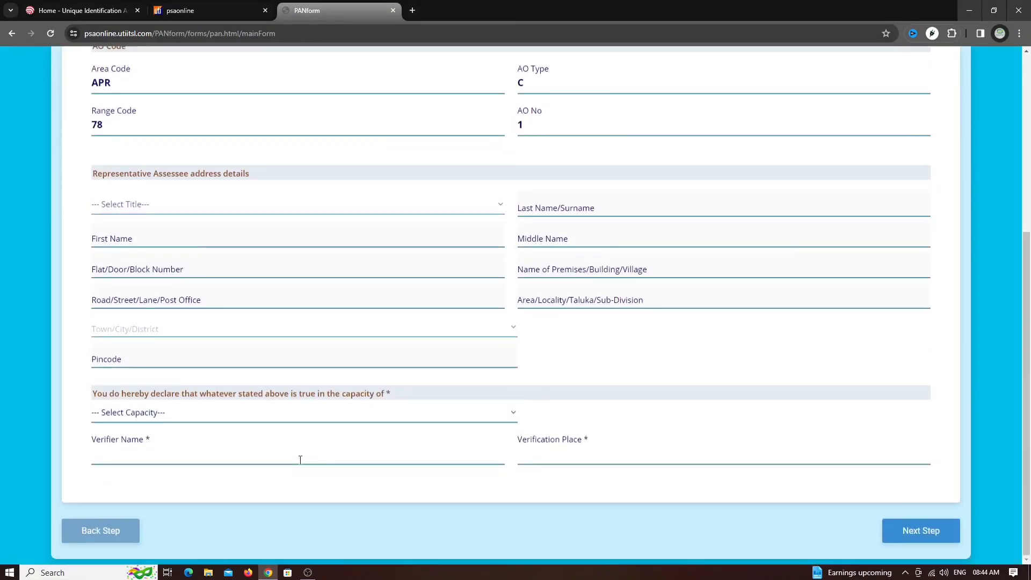
pyautogui.click(261, 416)
pyautogui.click(231, 445)
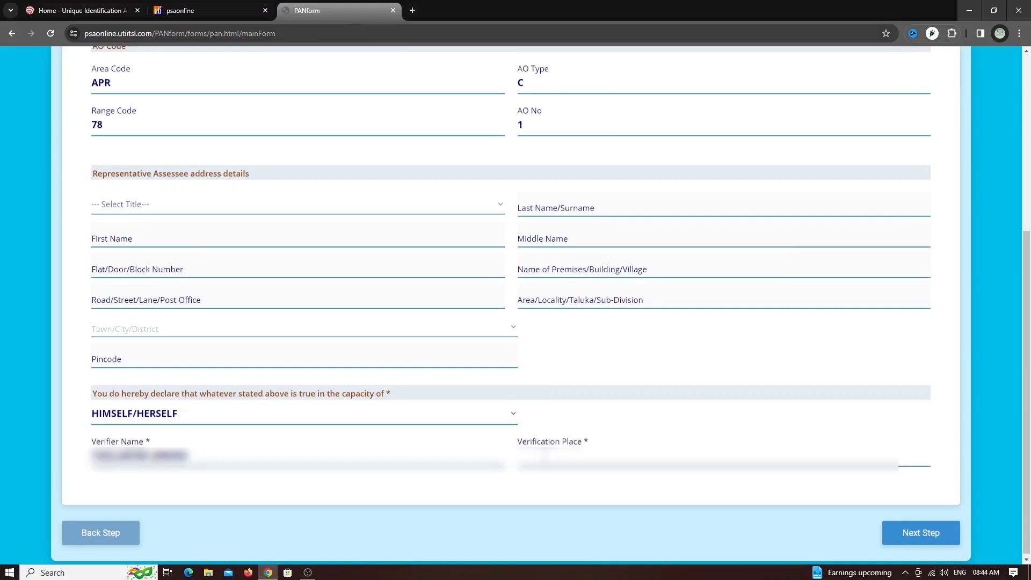
pyautogui.click(544, 456)
pyautogui.write('nagavaram')
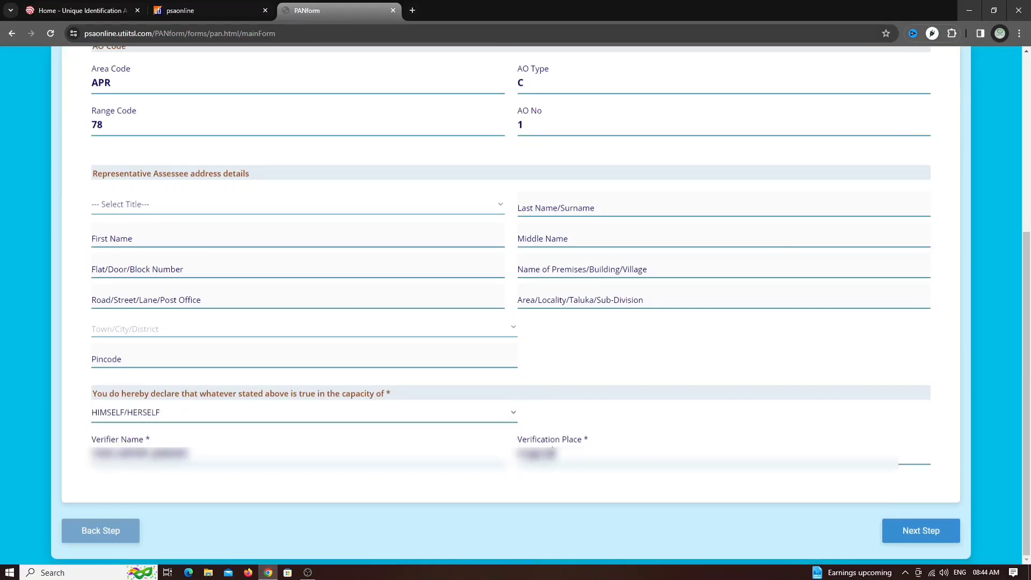
pyautogui.click(921, 530)
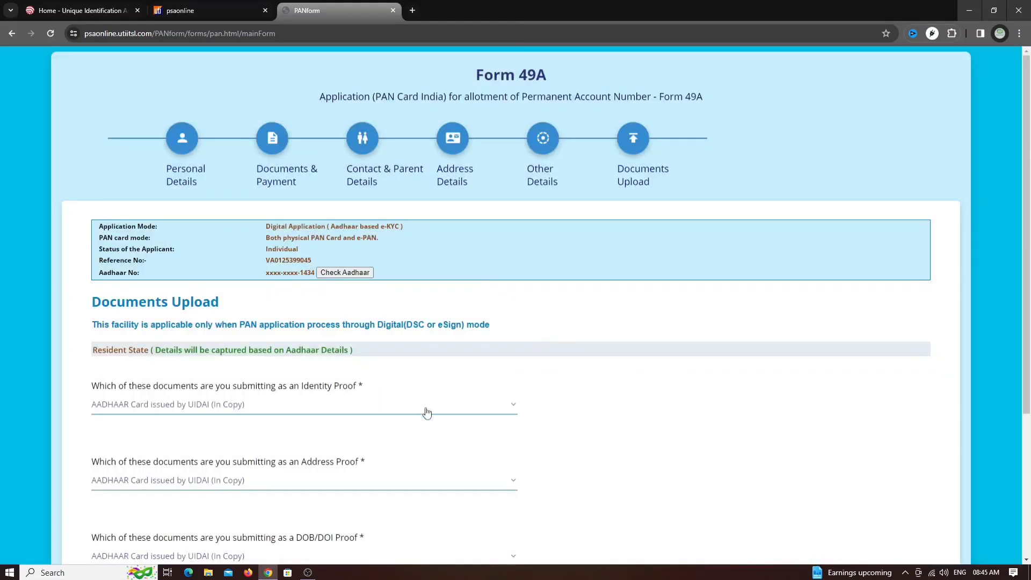
# Step: Submit the application, keeping the Aadhaar card issued by UIDAI as the identity, address and DOB proof
pyautogui.scroll(-3, 421, 410)
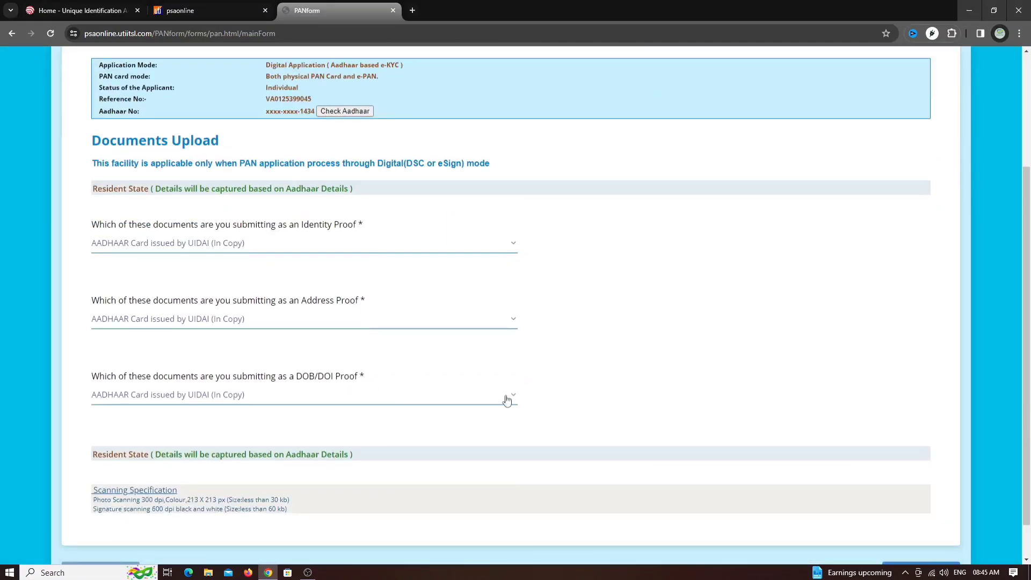
pyautogui.scroll(-1, 444, 410)
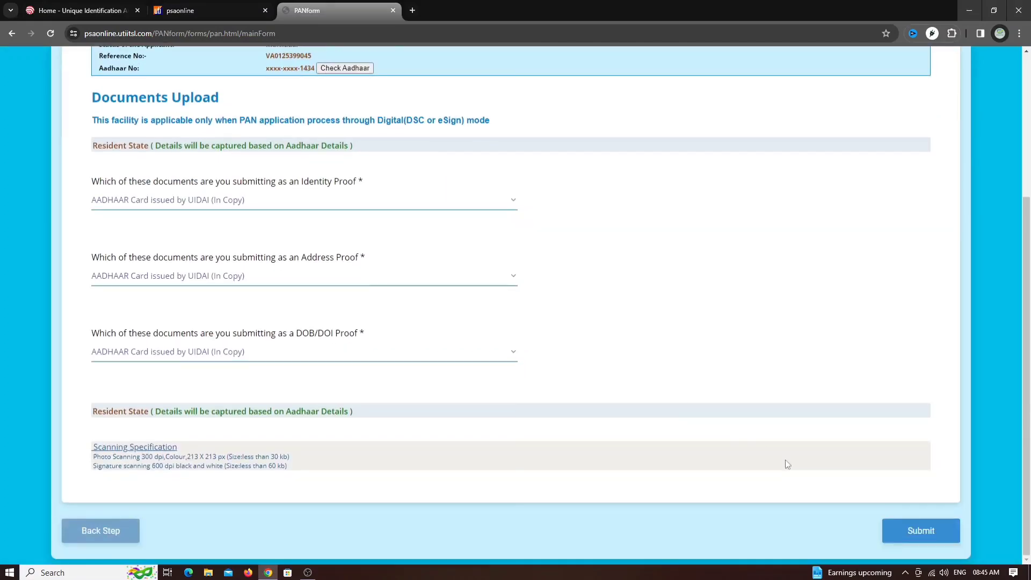
pyautogui.click(899, 534)
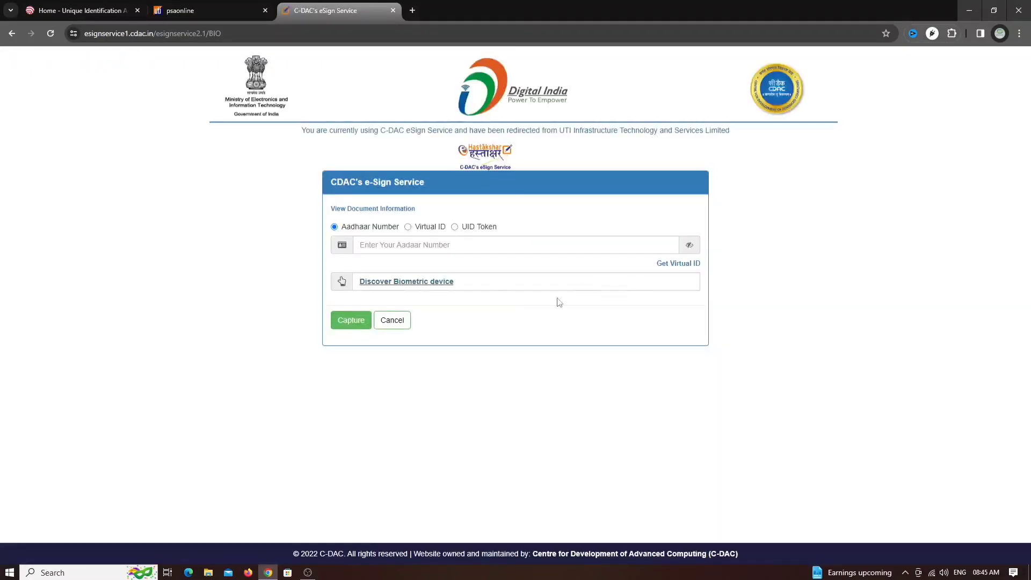
# Step: Enter the applicant's Aadhaar number in the C-DAC e-Sign service and discover the biometric device
pyautogui.click(419, 244)
pyautogui.write('••••••••••••')
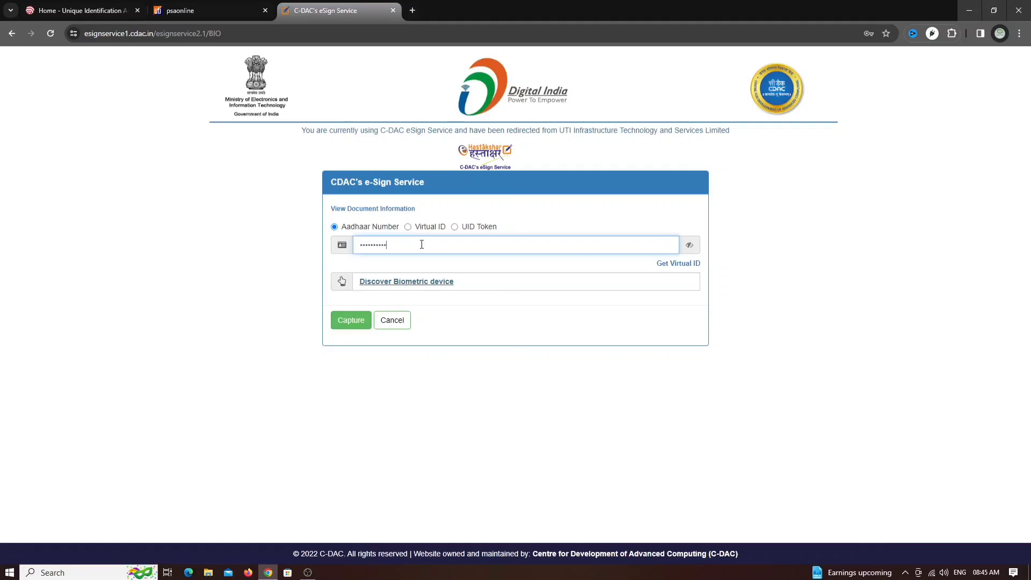
pyautogui.click(355, 322)
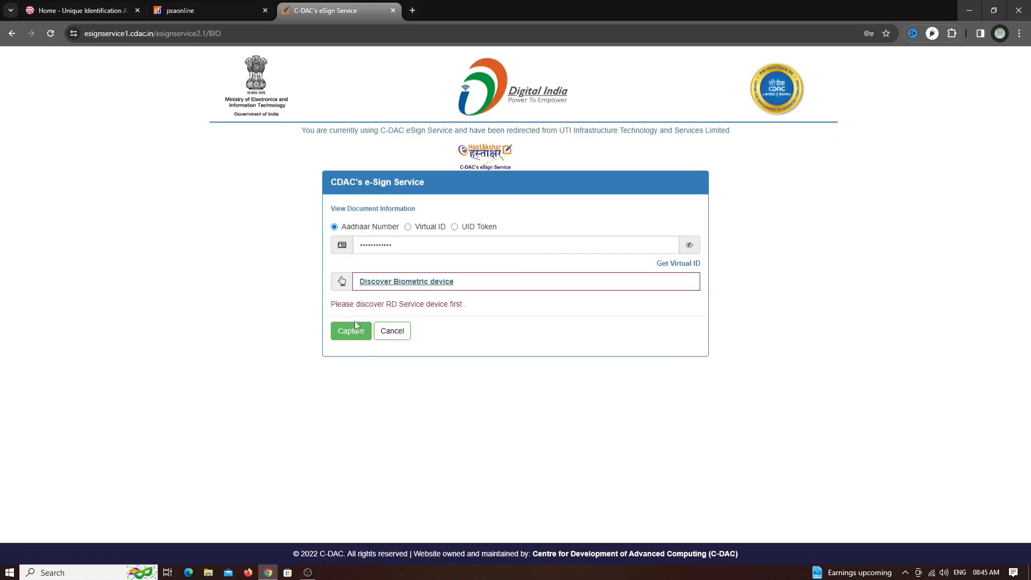
pyautogui.click(387, 281)
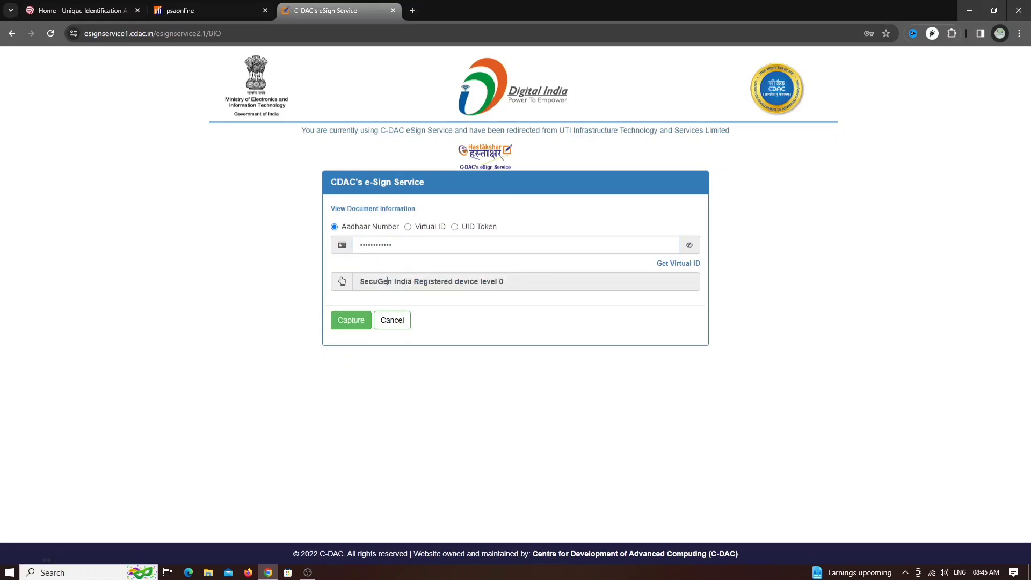
# Step: Capture the applicant's fingerprint for e-signing and submit it with the Aadhaar authentication consent given
pyautogui.click(352, 321)
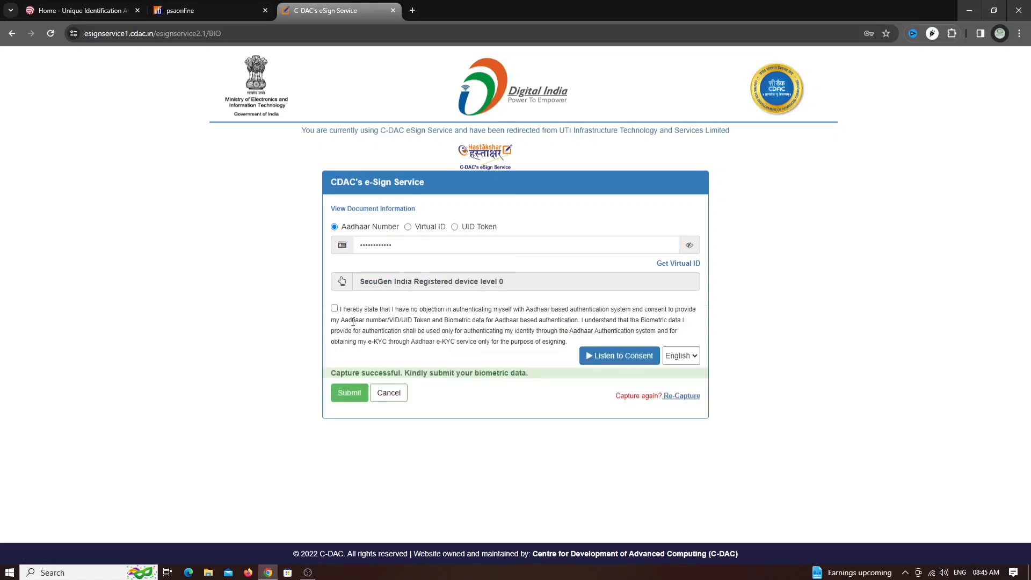
pyautogui.click(334, 308)
pyautogui.click(347, 396)
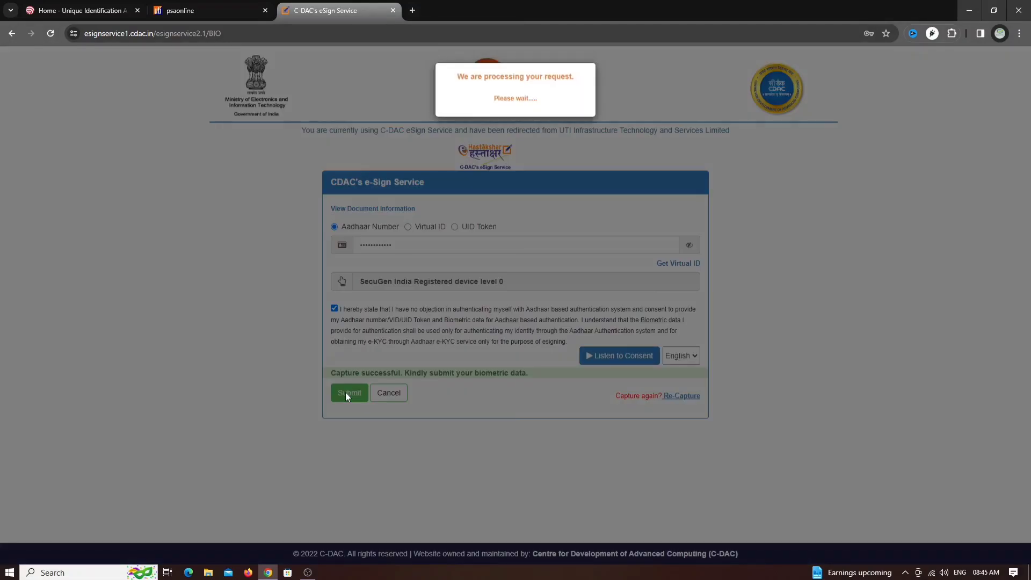